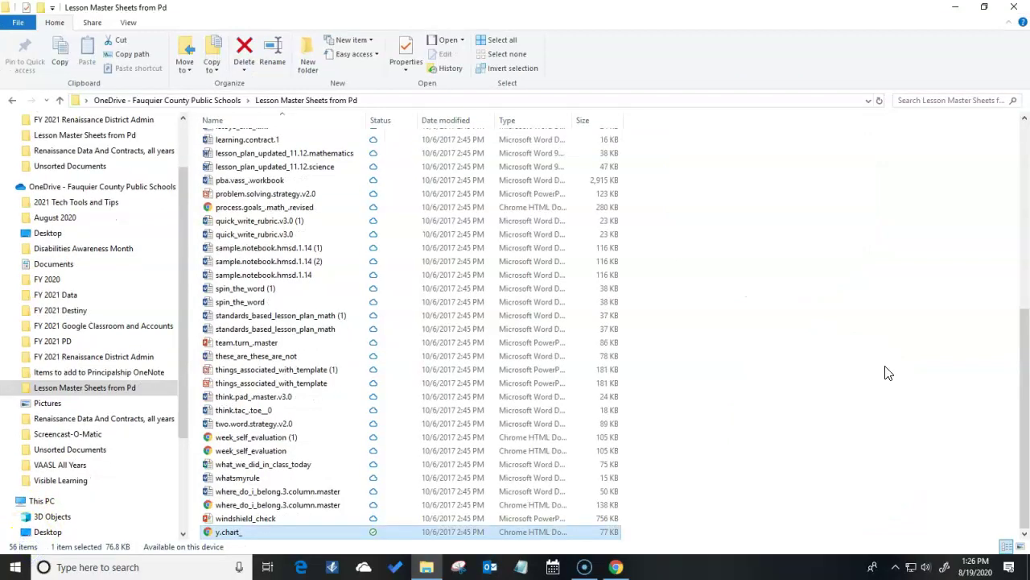
- Open the y.chart PDF in Google Chrome using the Open with menu
right_click(225, 536)
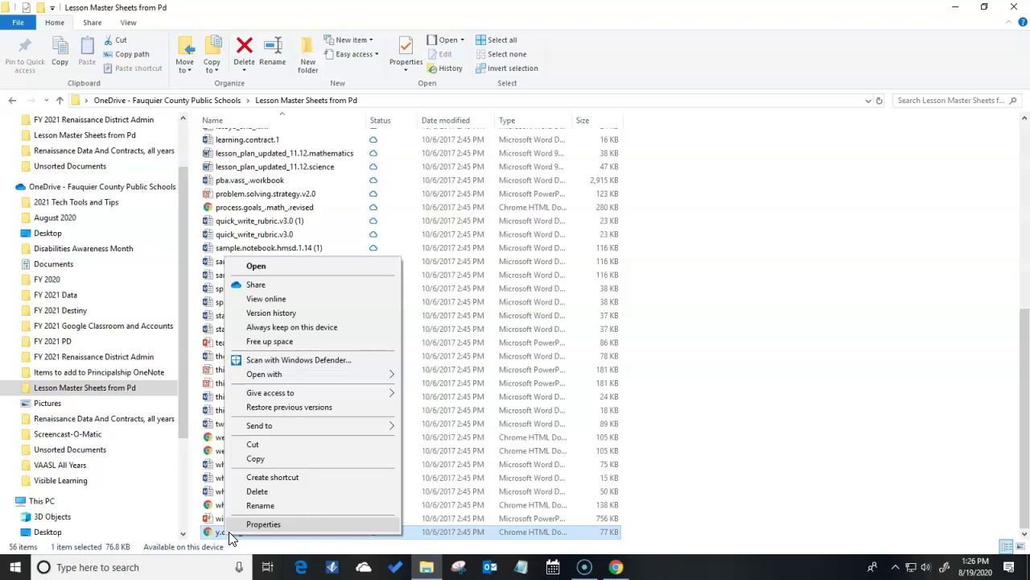
click(234, 529)
mouse_move(264, 374)
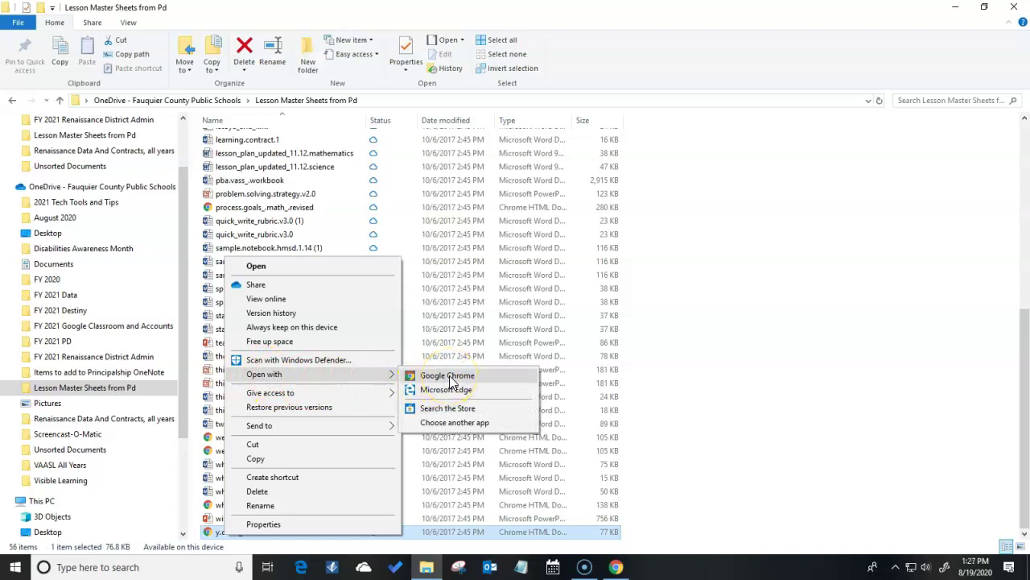
click(450, 377)
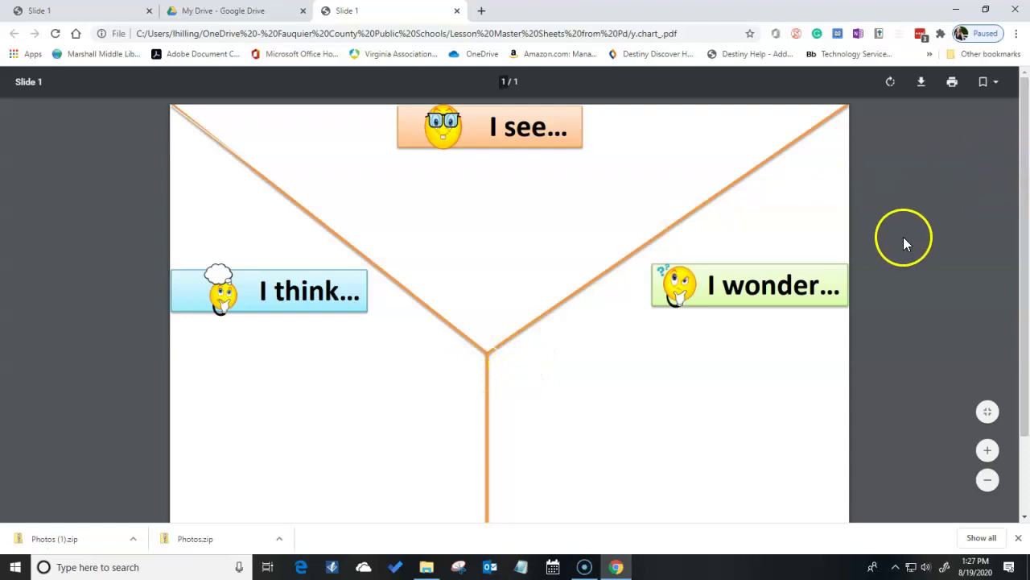
- Hide the downloads bar and zoom out twice so the whole Y-chart slide fits
click(1019, 538)
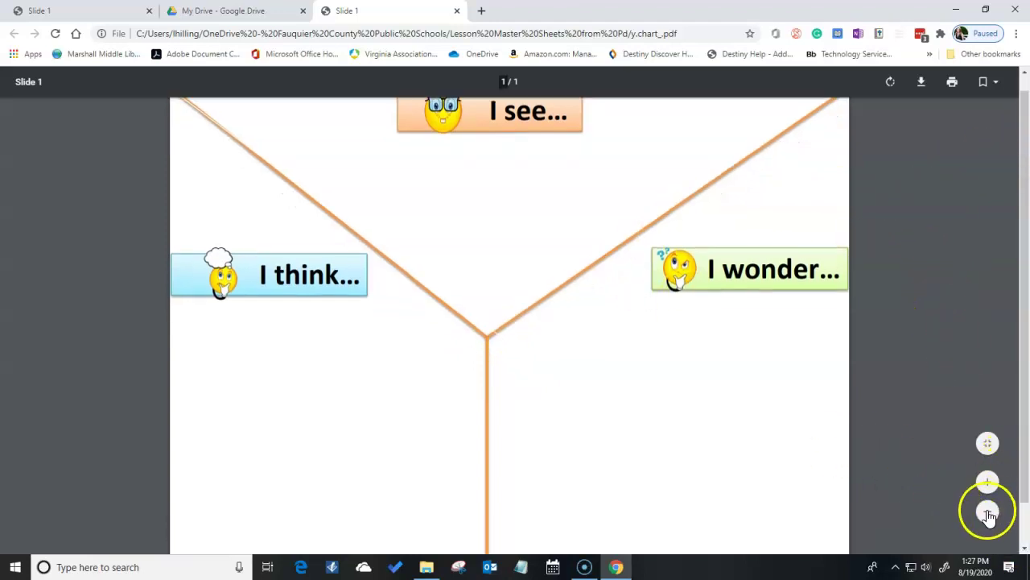
click(988, 512)
click(988, 513)
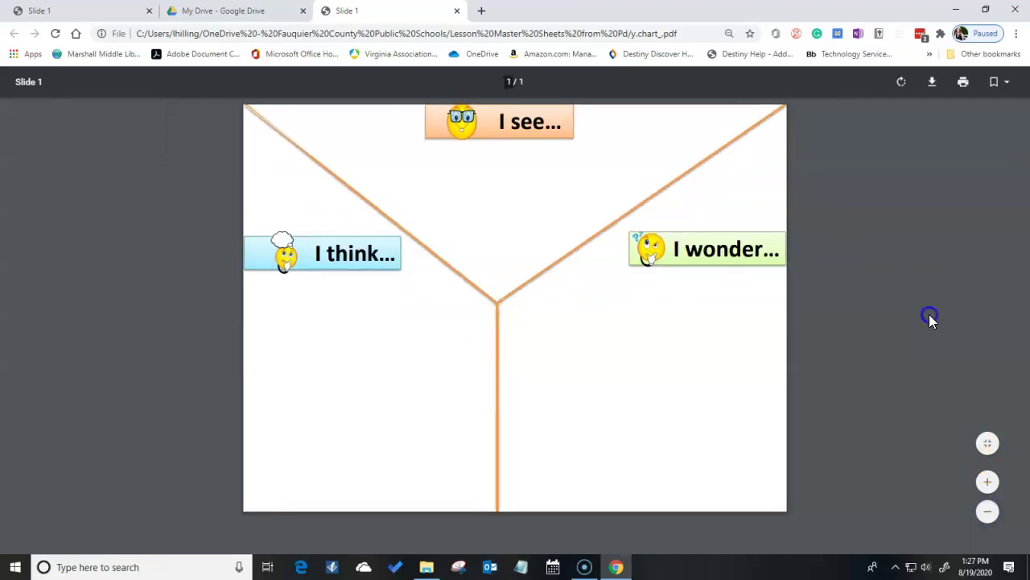
click(858, 140)
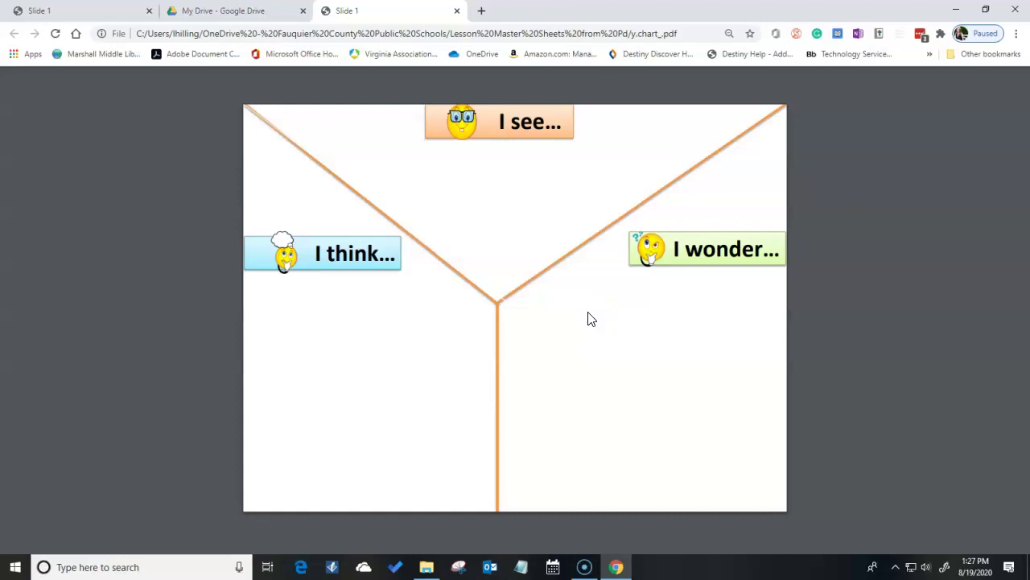
- Snip a rectangle covering the entire Y-chart slide with Snipping Tool
click(457, 568)
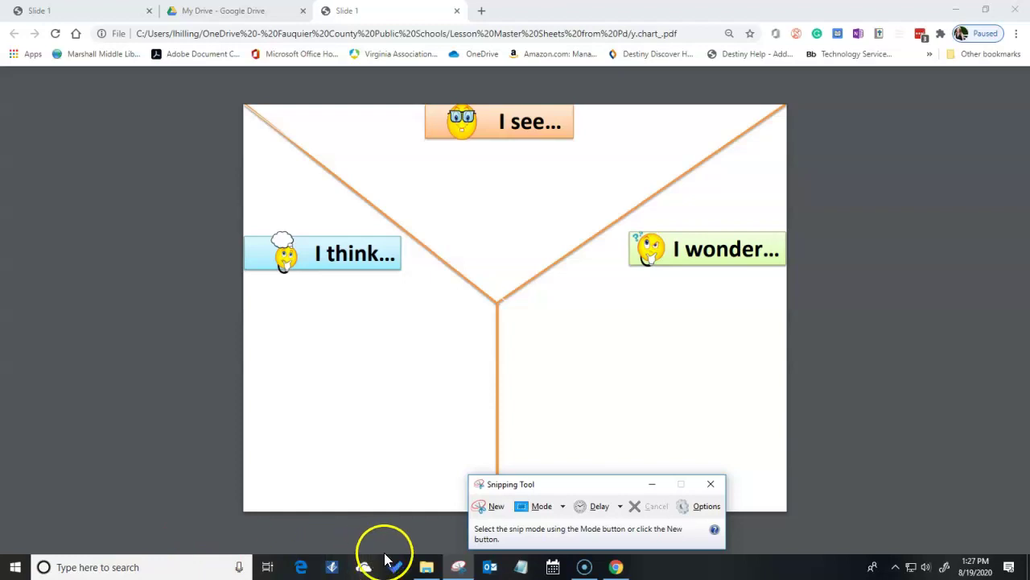
click(497, 507)
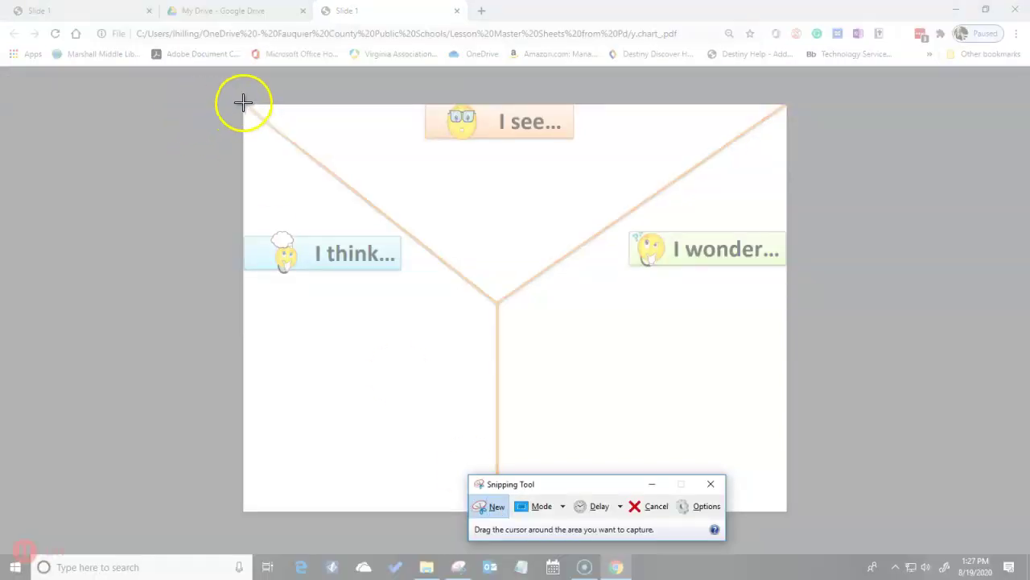
drag(242, 104, 782, 508)
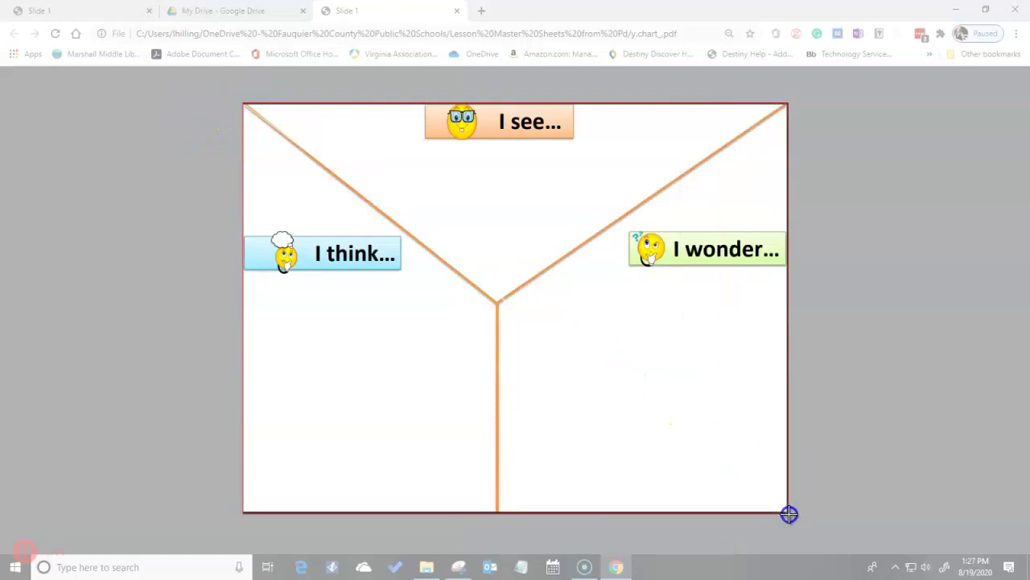
drag(782, 508, 785, 512)
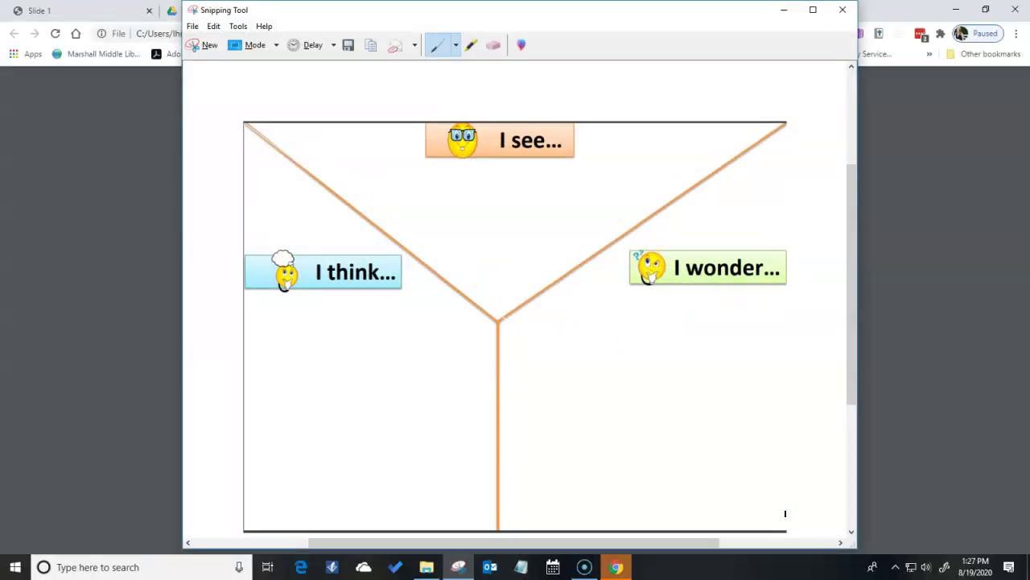
- Save the snip to the Desktop as a JPEG file named Capture
click(348, 46)
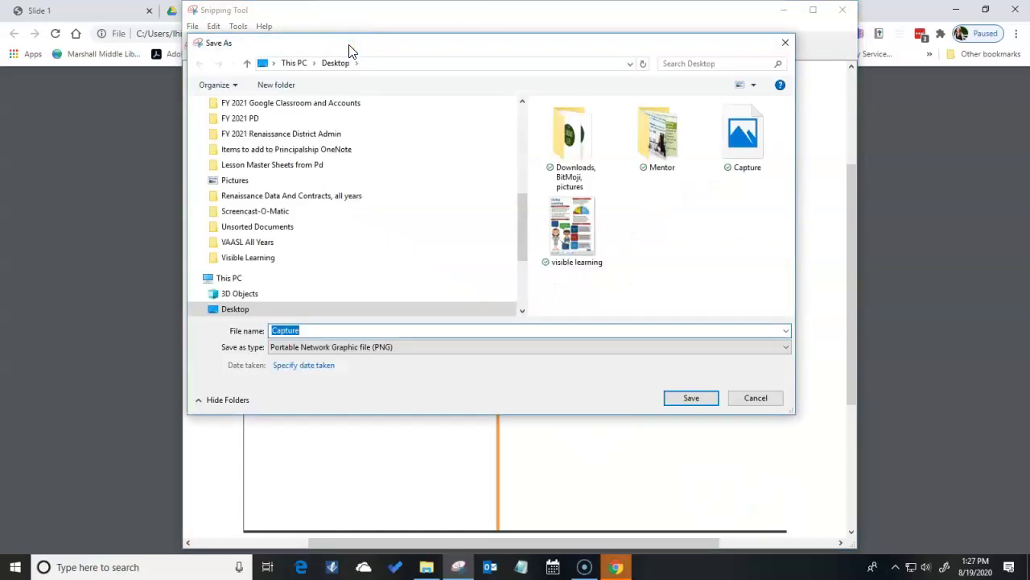
click(610, 351)
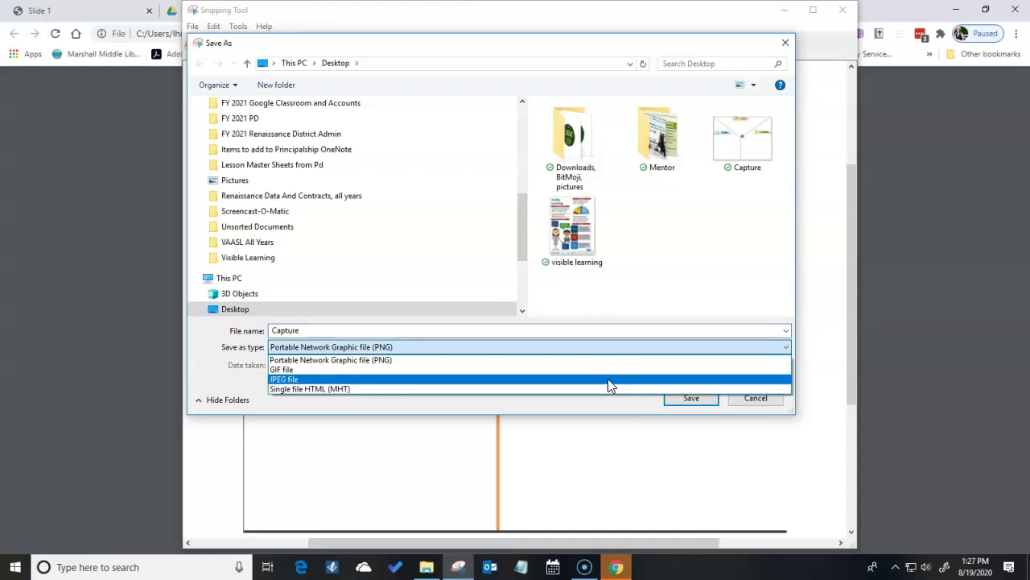
click(608, 380)
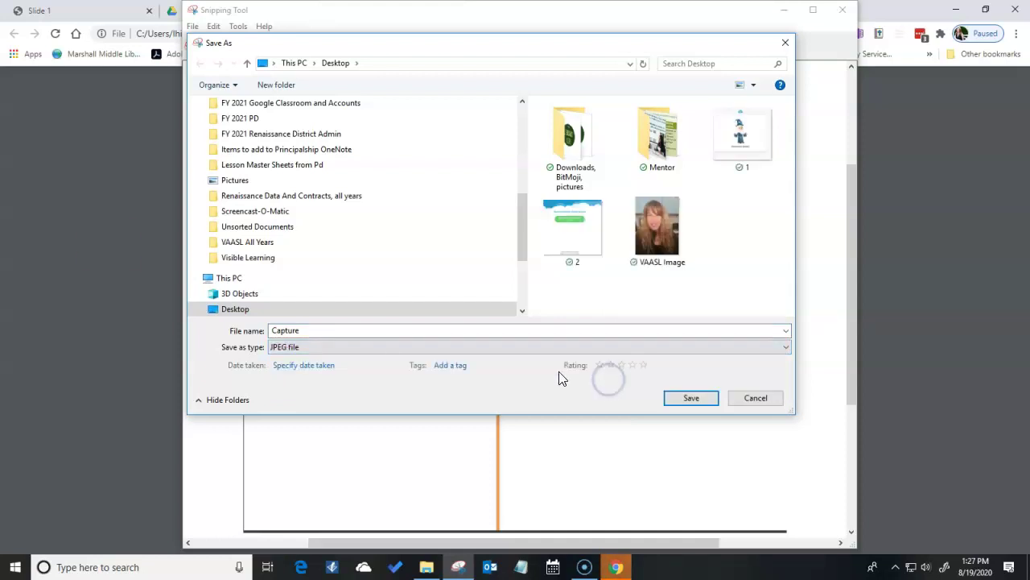
click(333, 331)
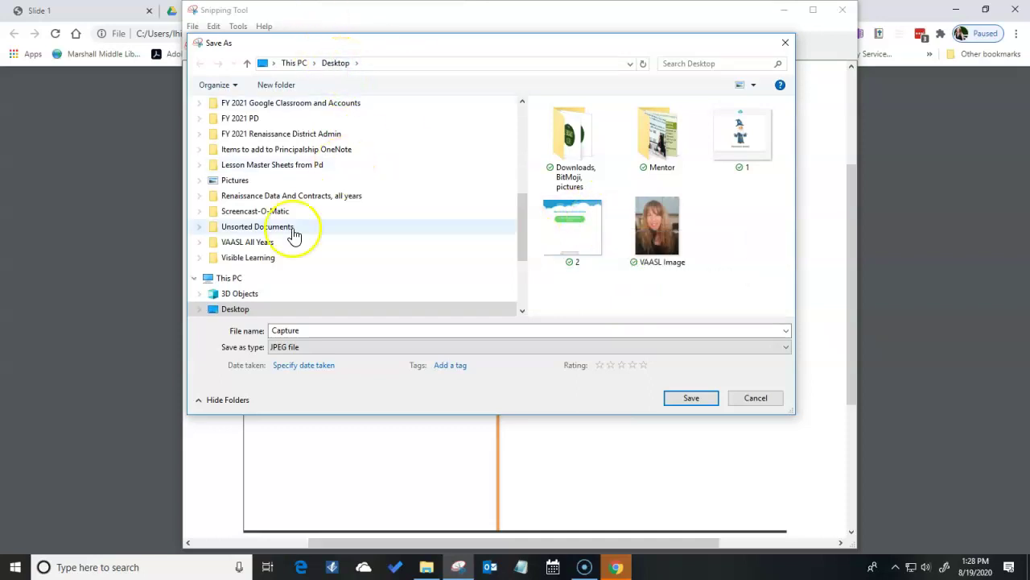
click(700, 399)
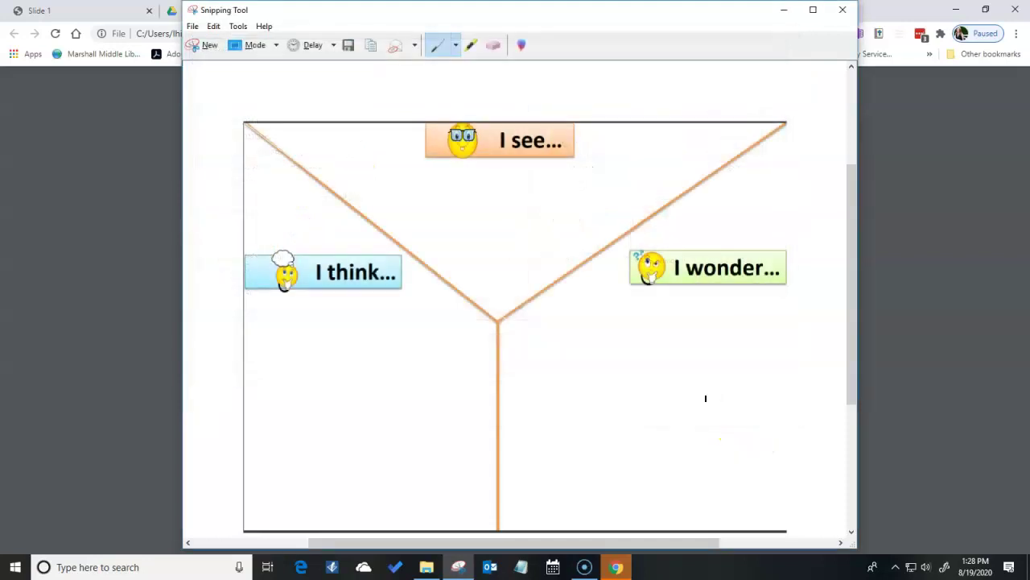
- Close Snipping Tool and create a new Google Drawing from Drive's New > More menu
click(843, 10)
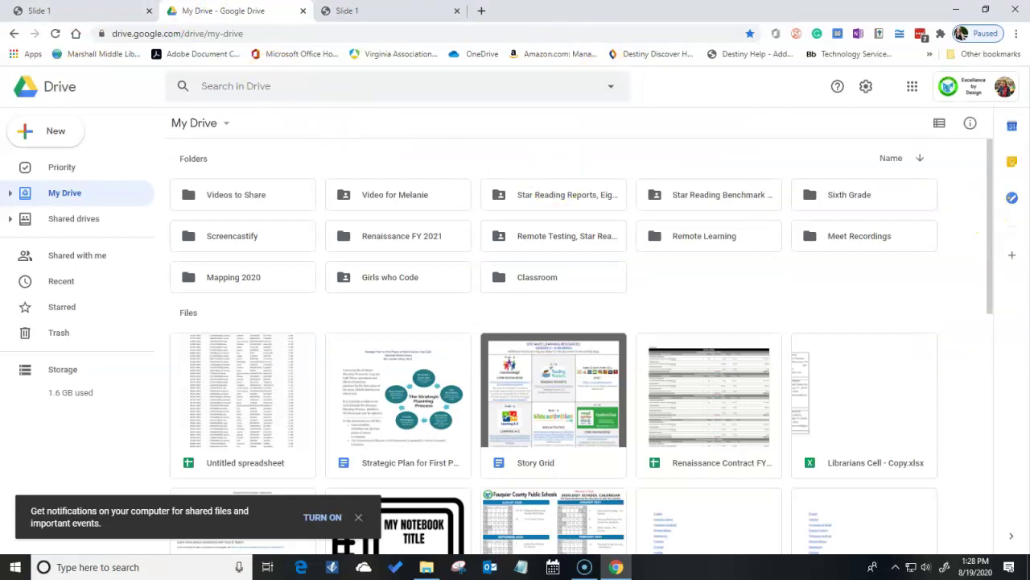
click(55, 137)
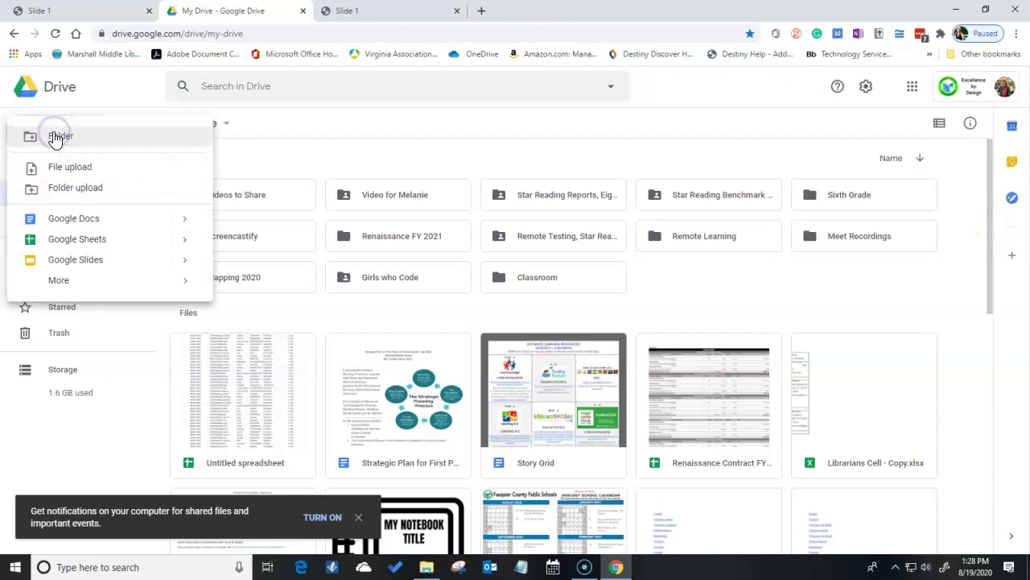
click(67, 281)
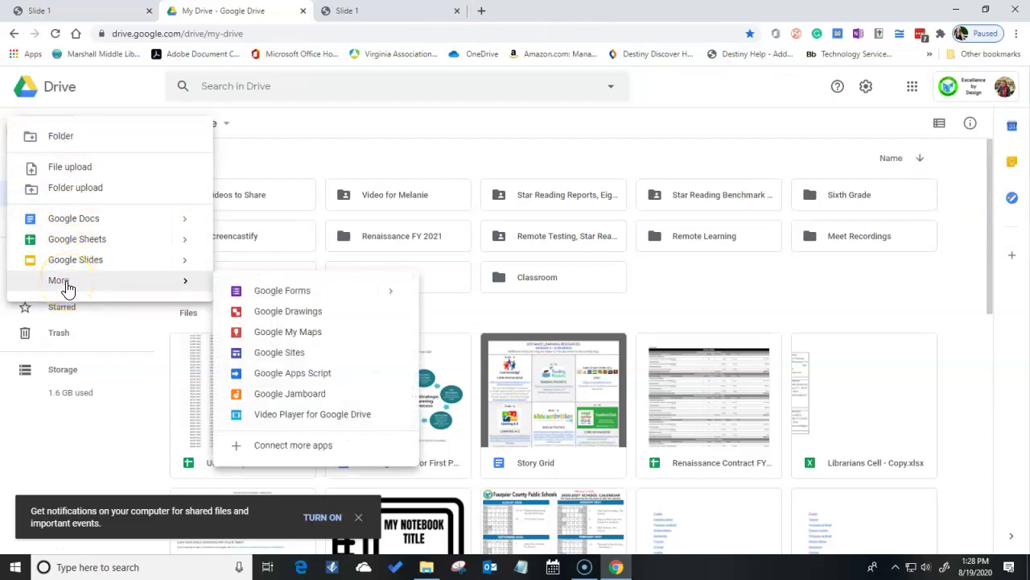
click(163, 282)
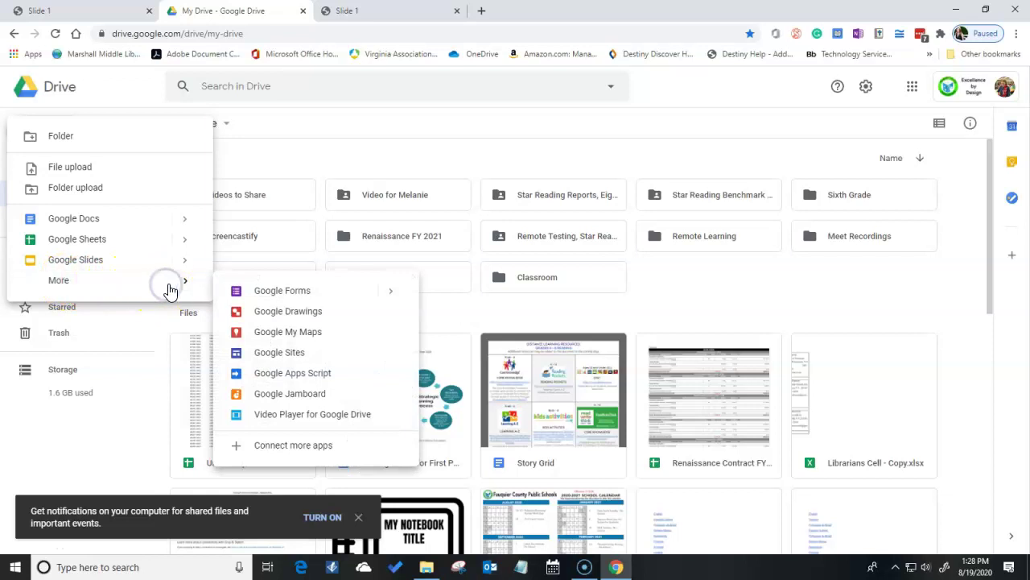
click(290, 320)
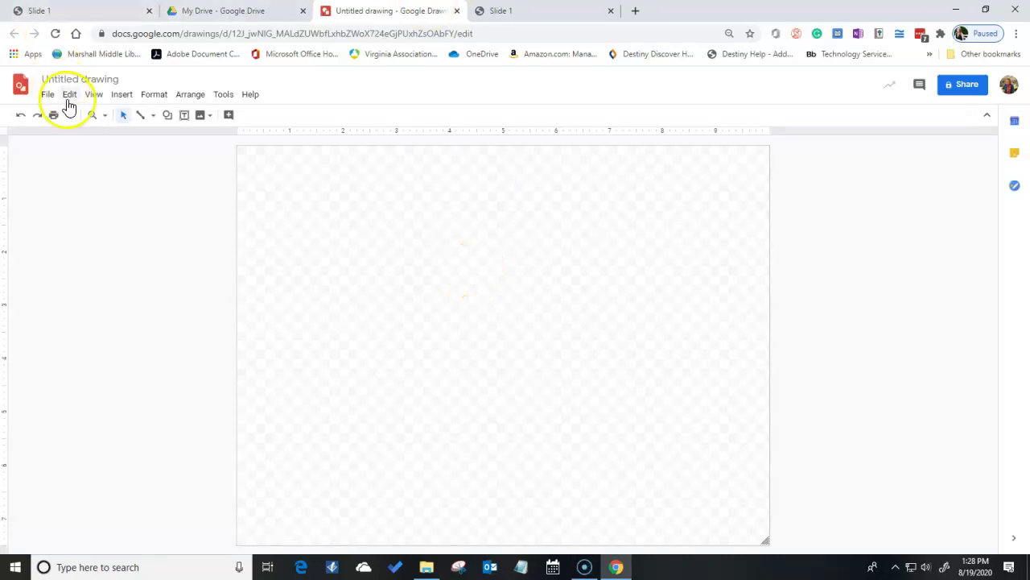
- Upload the Capture image from the computer into the untitled drawing
click(122, 97)
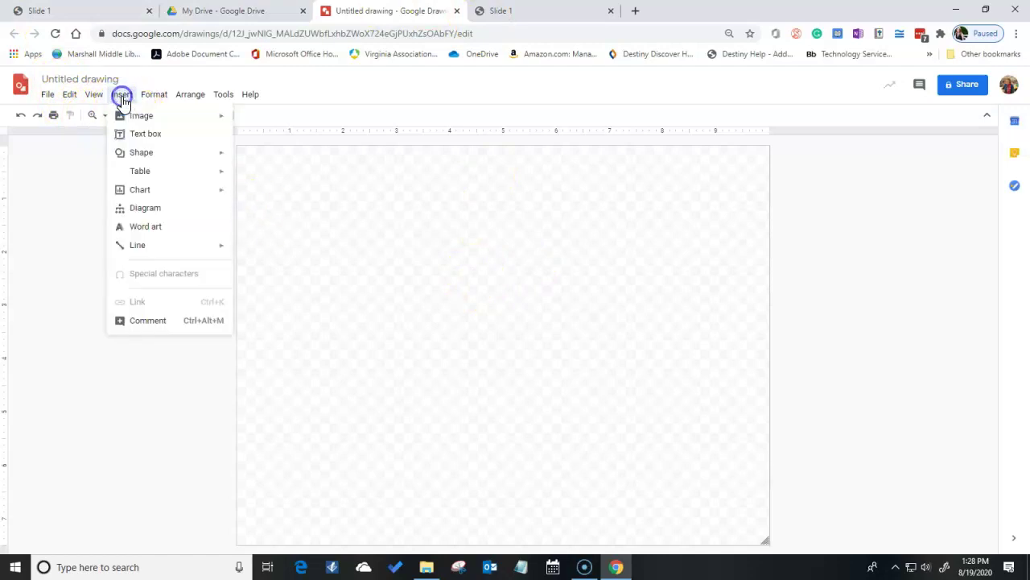
mouse_move(169, 115)
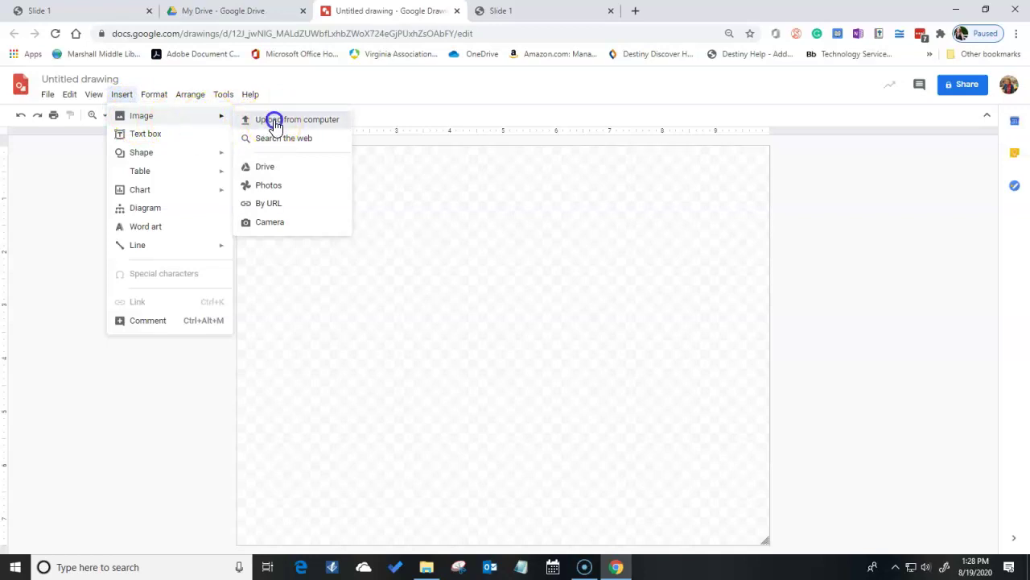
click(271, 120)
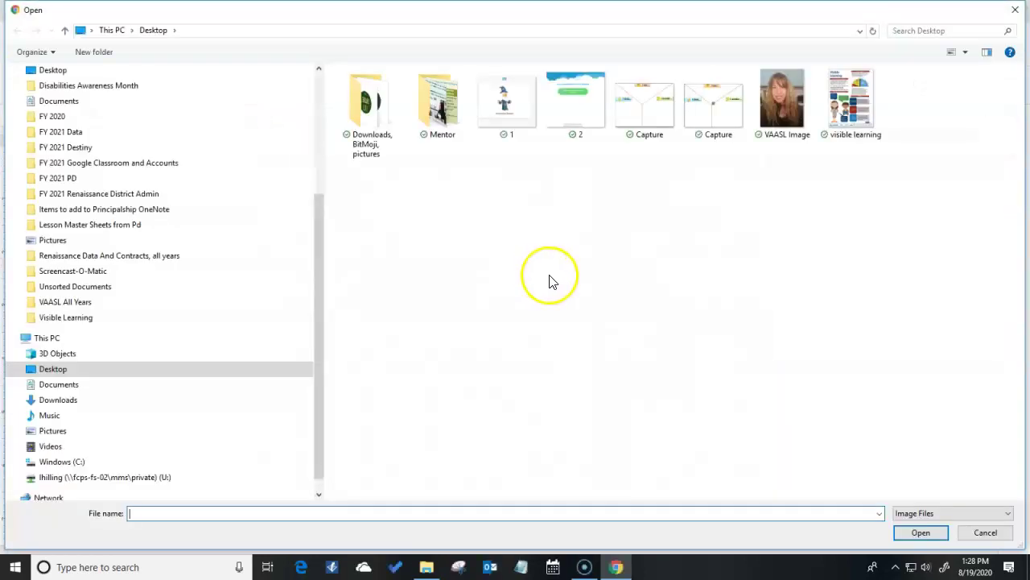
click(728, 107)
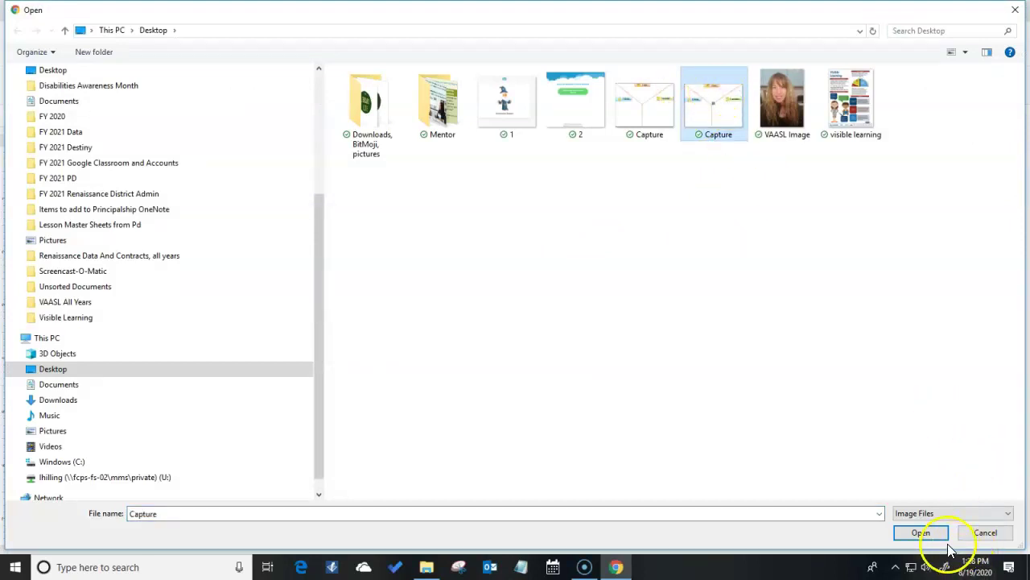
click(926, 534)
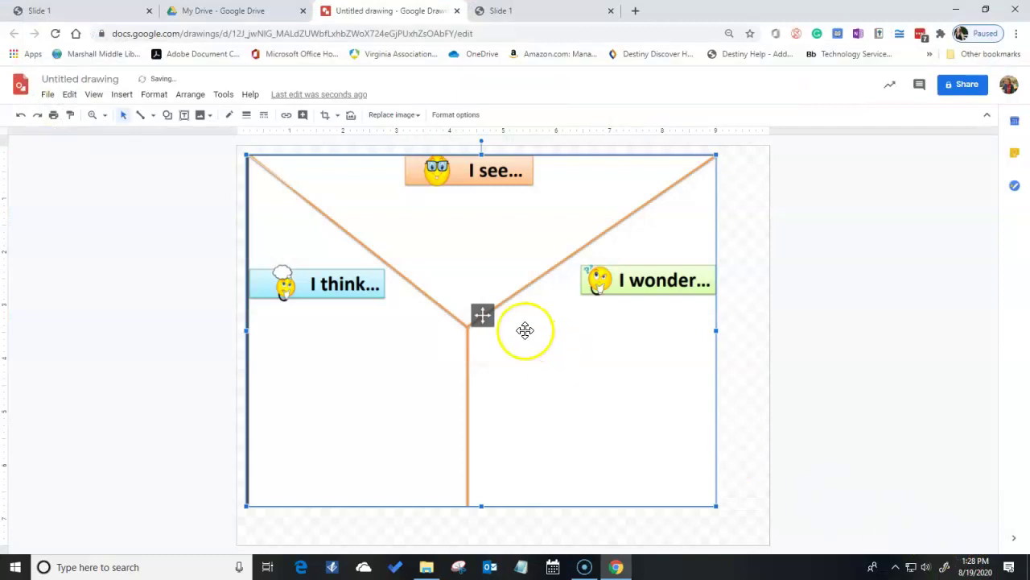
- Move the Y-chart image to the top-left corner and enlarge it to fill the canvas
mouse_move(524, 333)
mouse_down()
mouse_move(502, 330)
mouse_move(516, 324)
mouse_up()
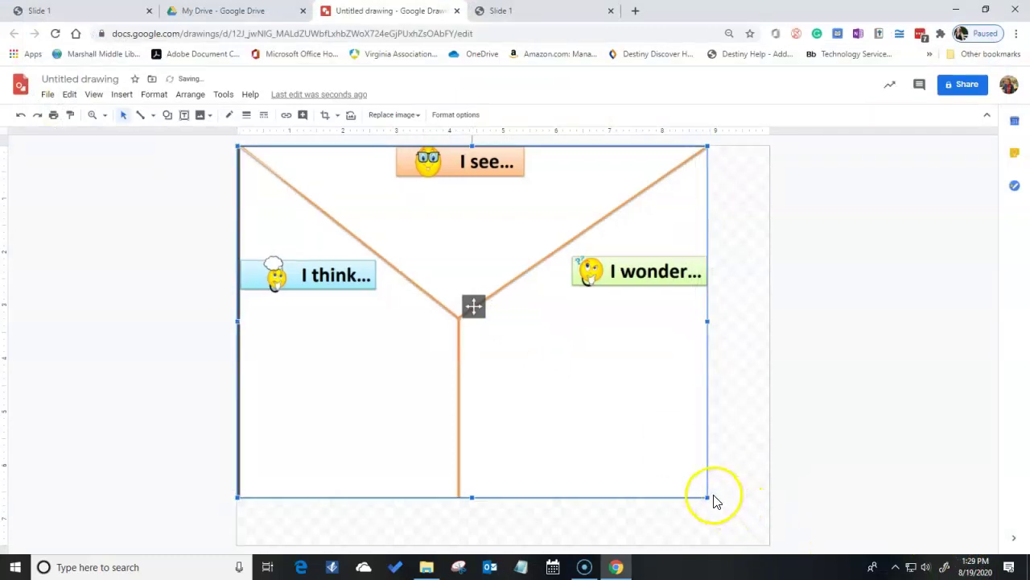
drag(707, 497, 750, 540)
click(861, 414)
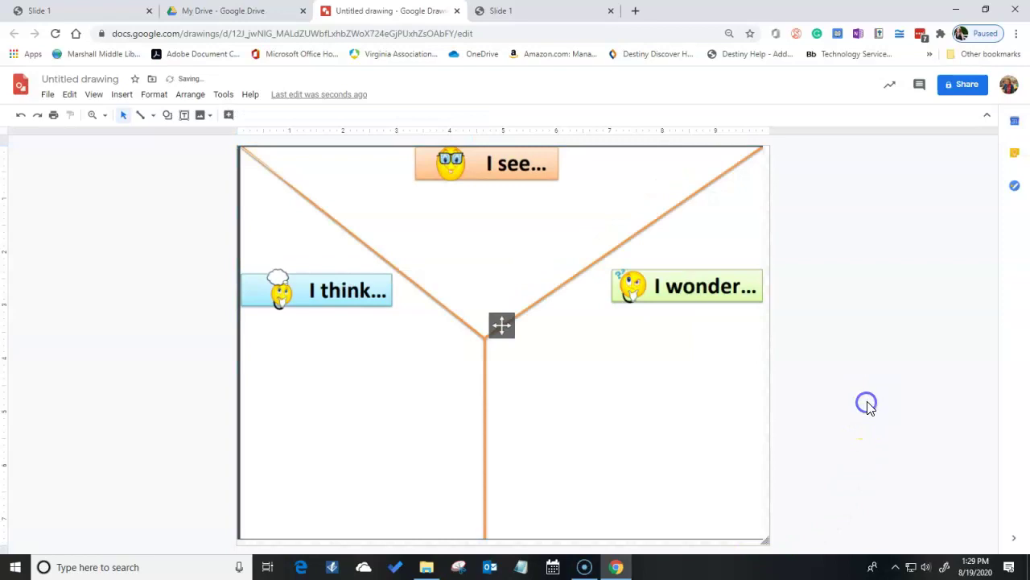
- Rename the drawing 'Three Questions', leaving it in My Drive
click(95, 78)
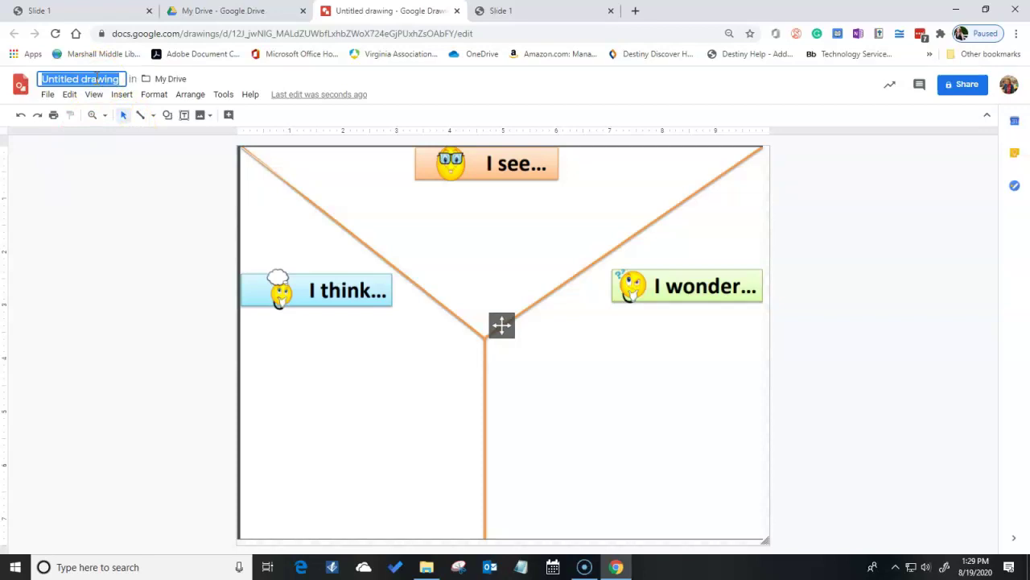
text(T)
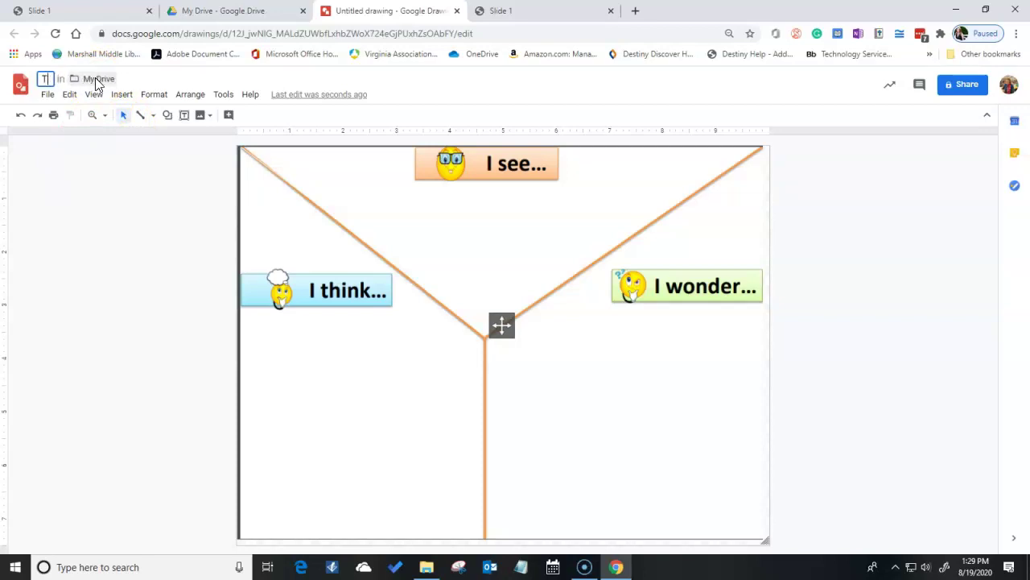
text(Hrehree Q)
text(uestions)
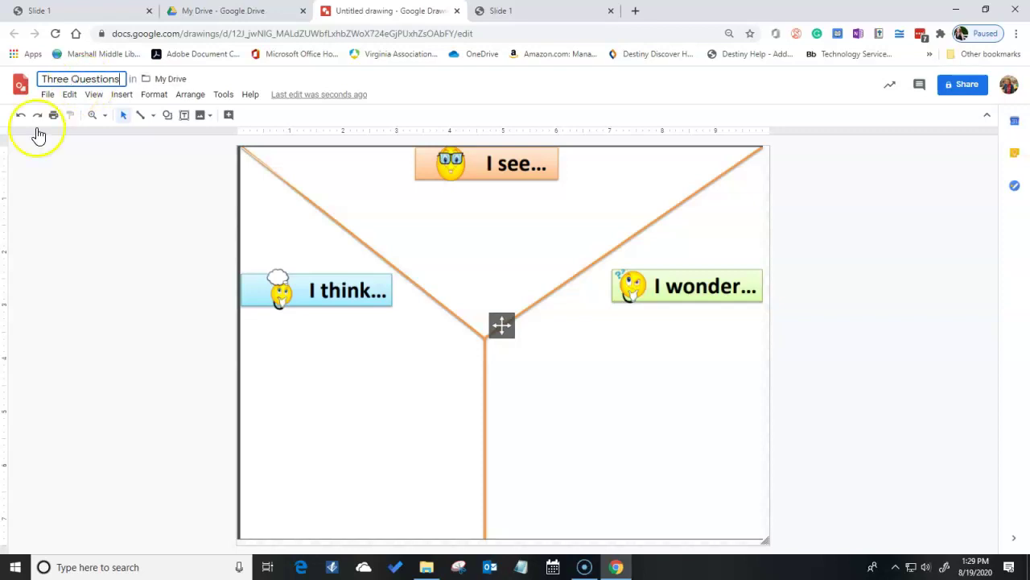
click(177, 79)
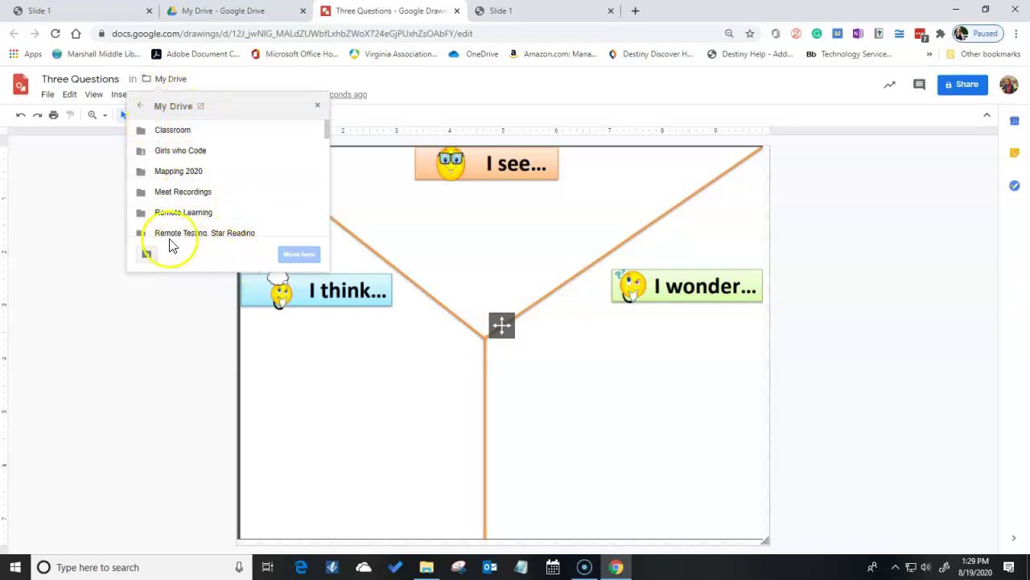
click(70, 193)
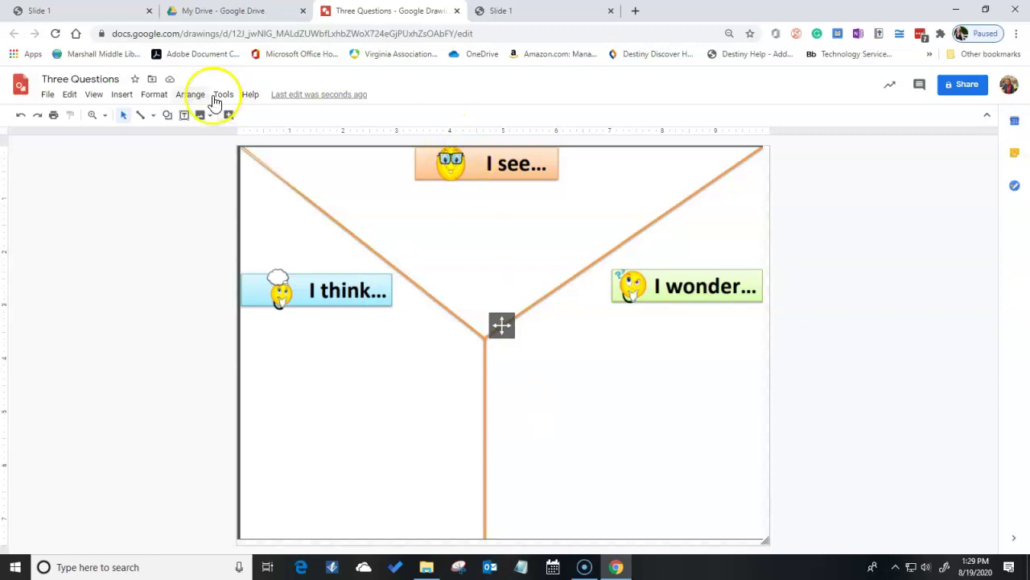
- Add a text box below 'I think' reading 'Google drawings is a nice platform'
click(121, 95)
mouse_move(142, 115)
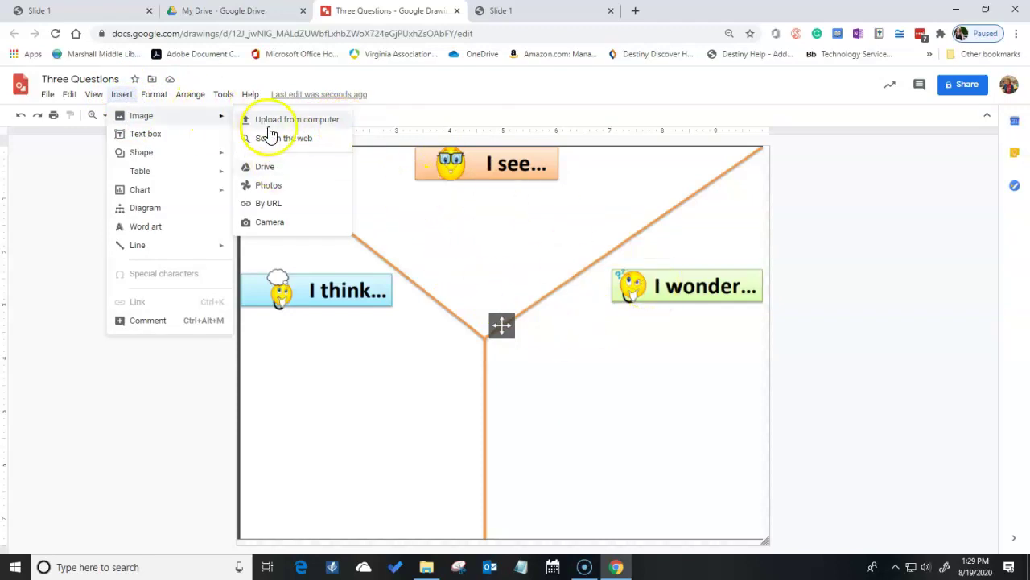
click(369, 392)
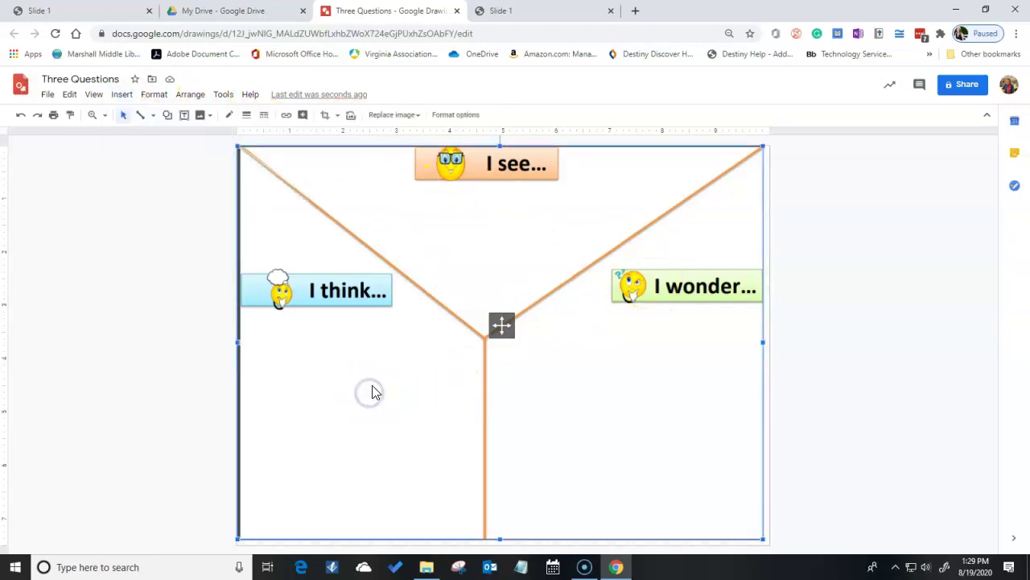
click(122, 94)
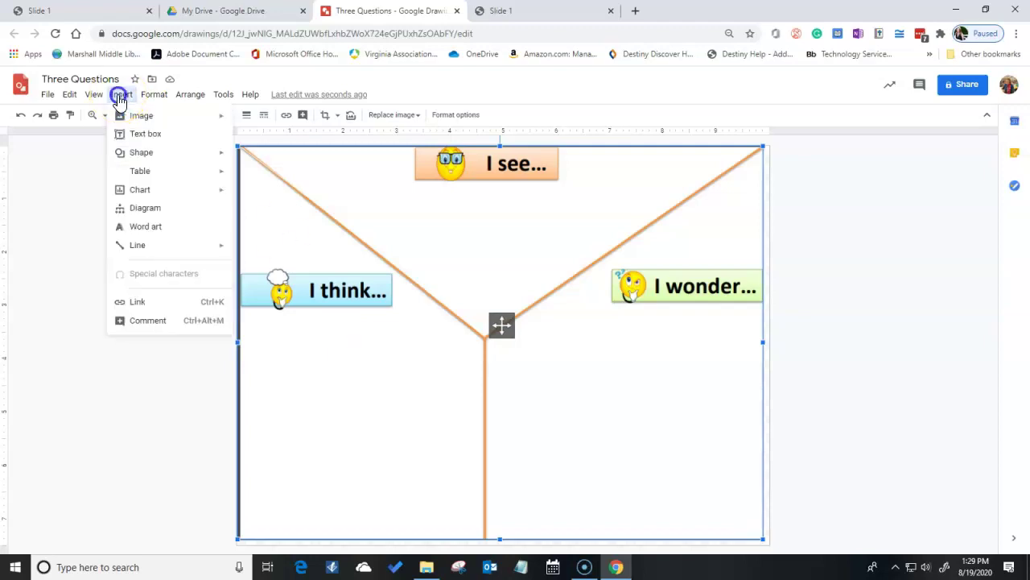
click(134, 138)
mouse_move(247, 338)
mouse_down()
mouse_move(375, 501)
mouse_move(445, 493)
mouse_up()
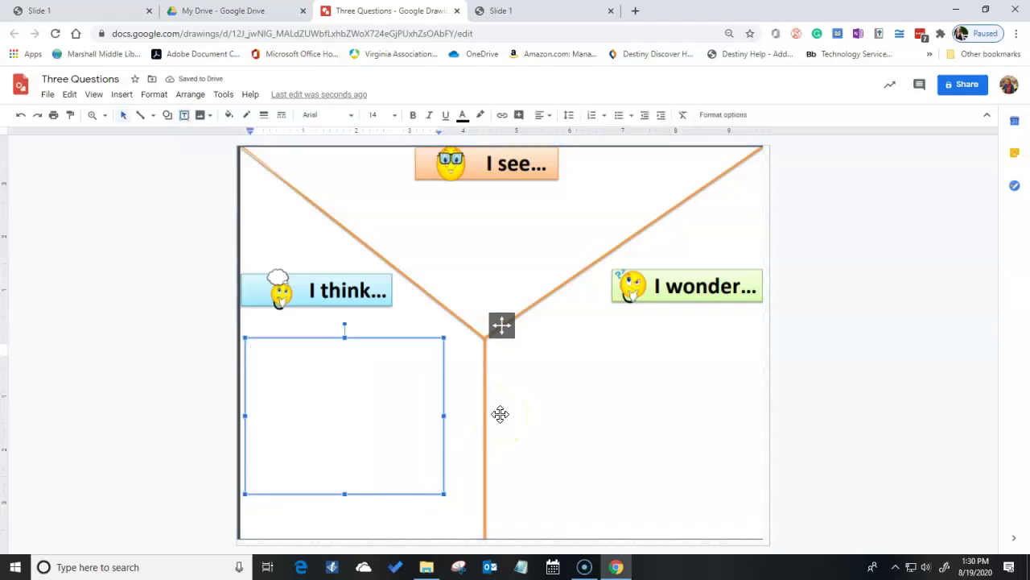
text(G)
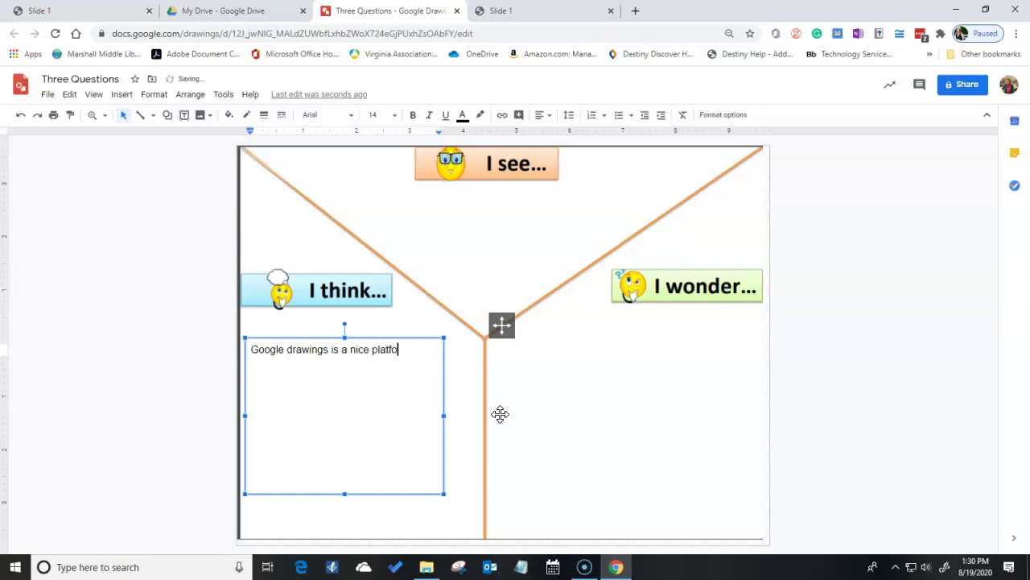
text(rm)
click(571, 404)
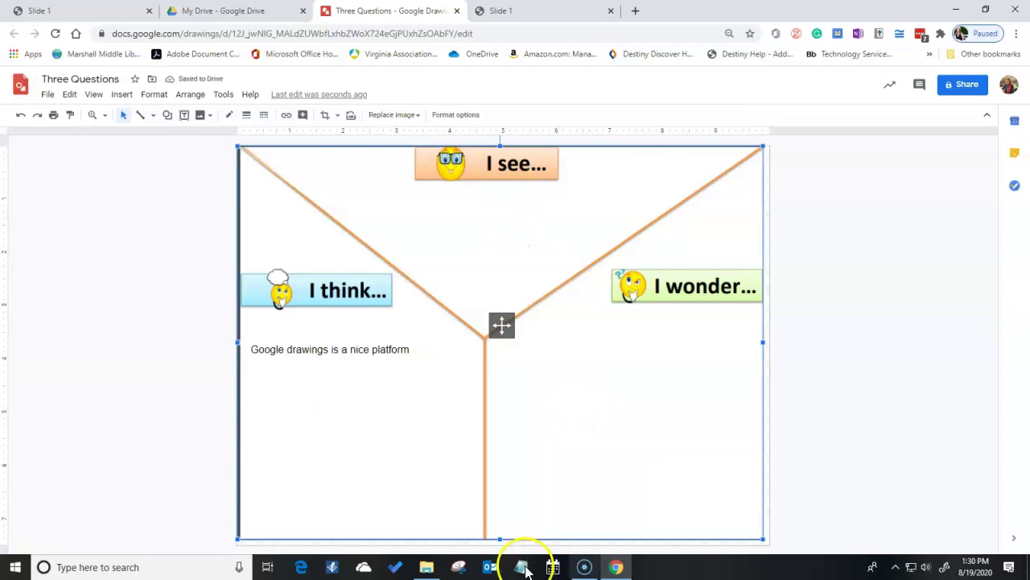
click(123, 95)
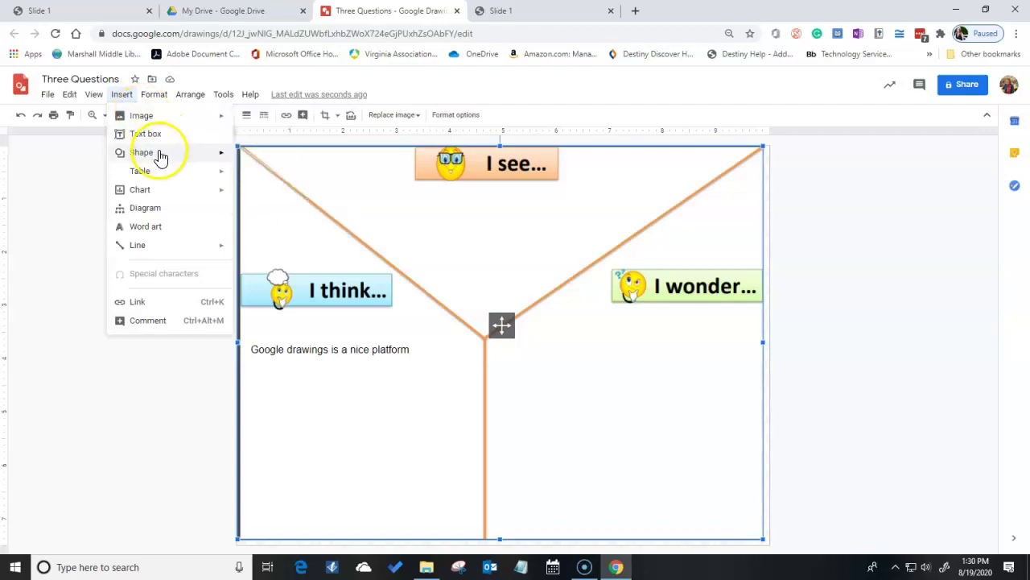
mouse_move(142, 152)
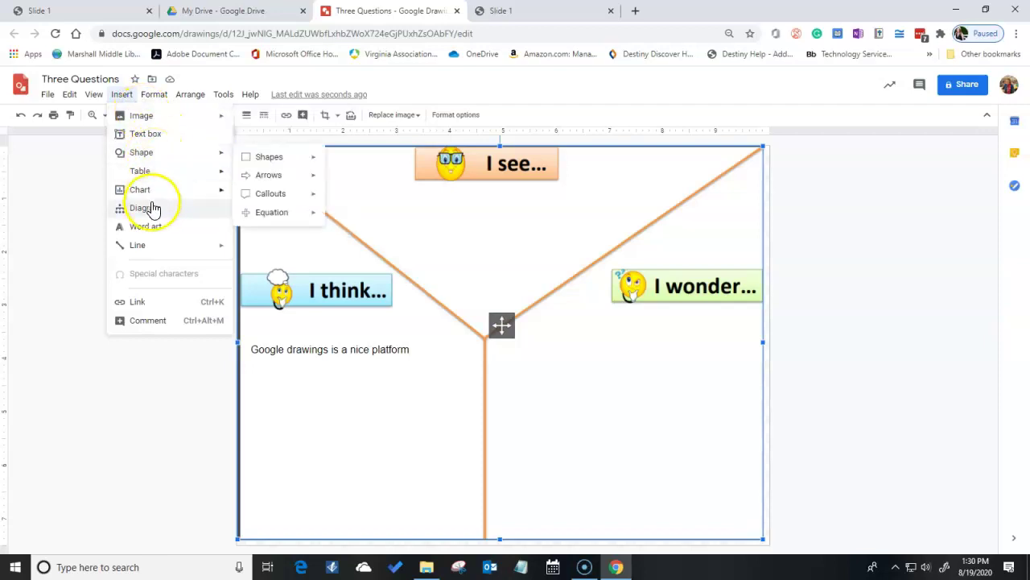
click(160, 213)
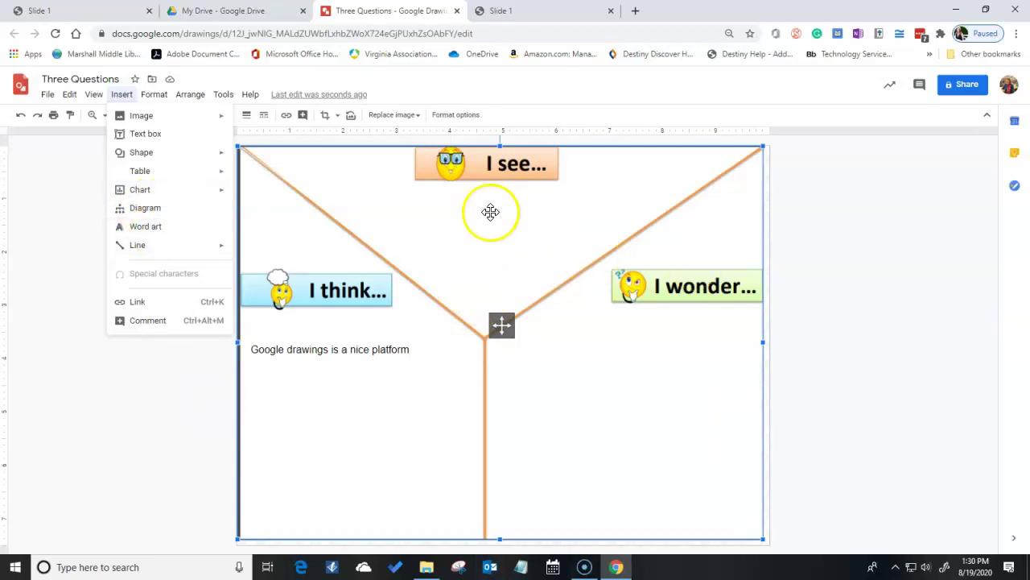
click(852, 354)
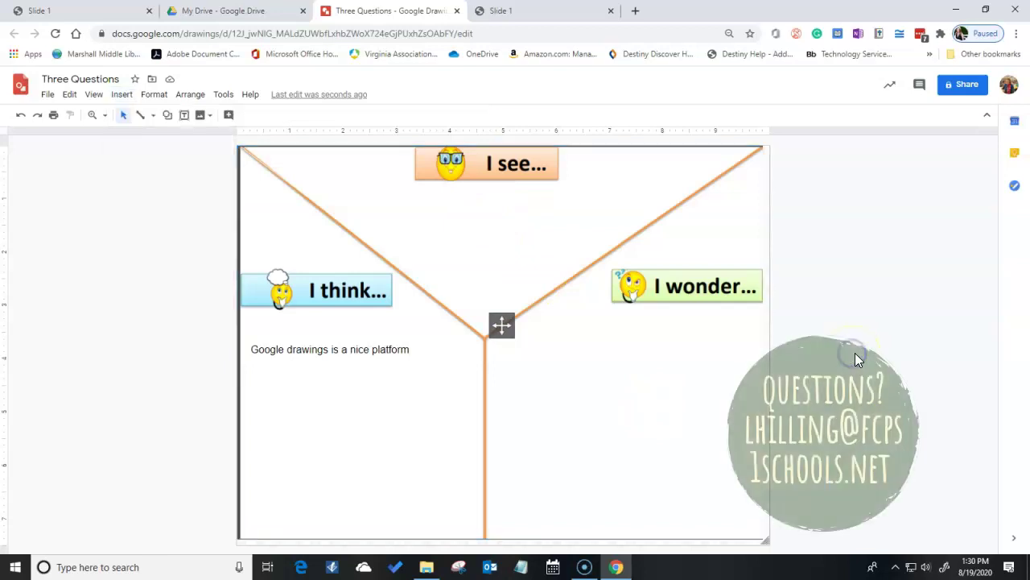